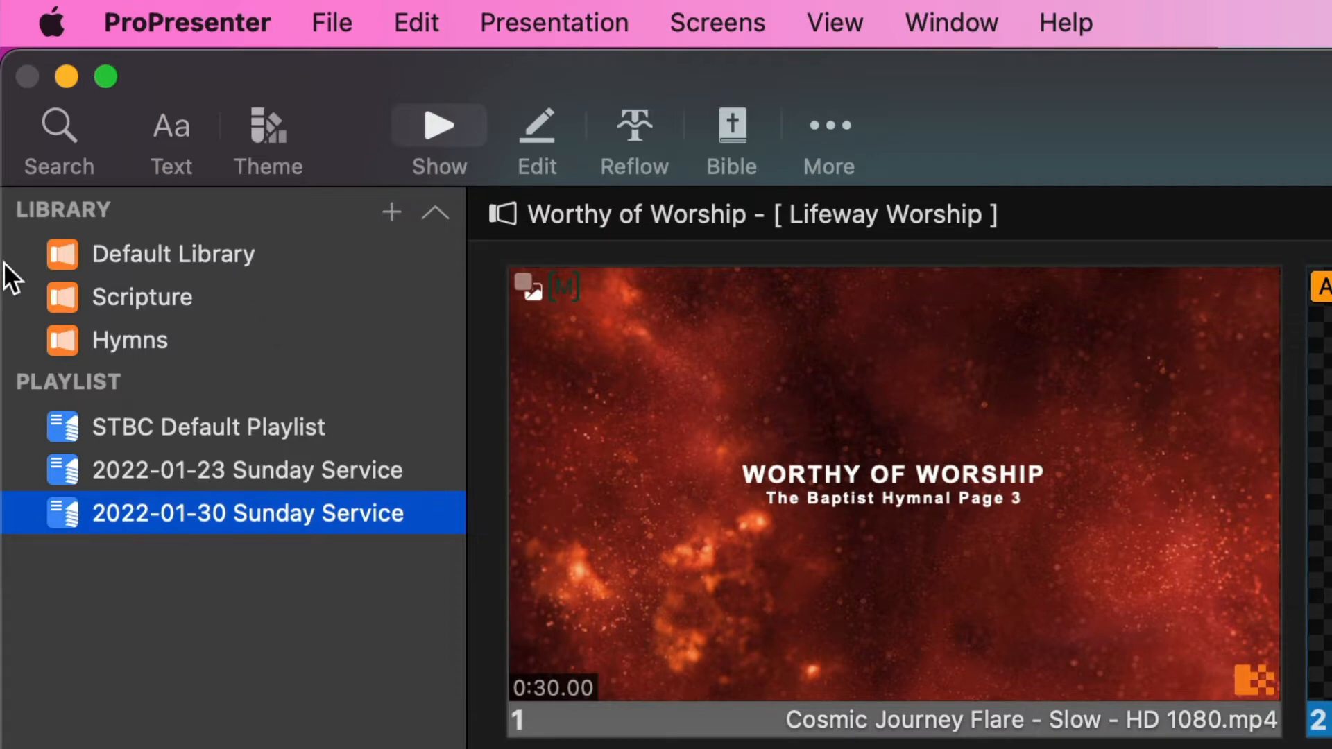
Go through the Default Library, Scripture and Hymns libraries and return to the Default Library
left_click(197, 254)
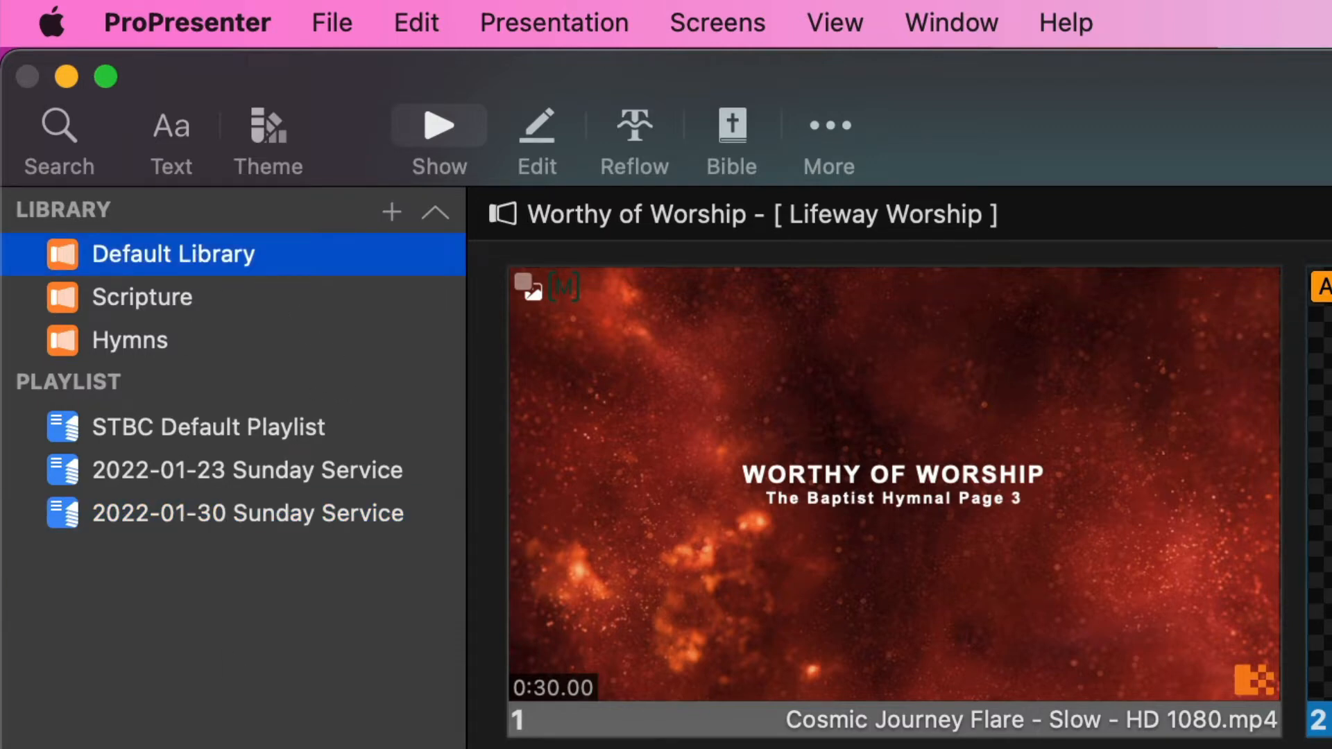
left_click(190, 309)
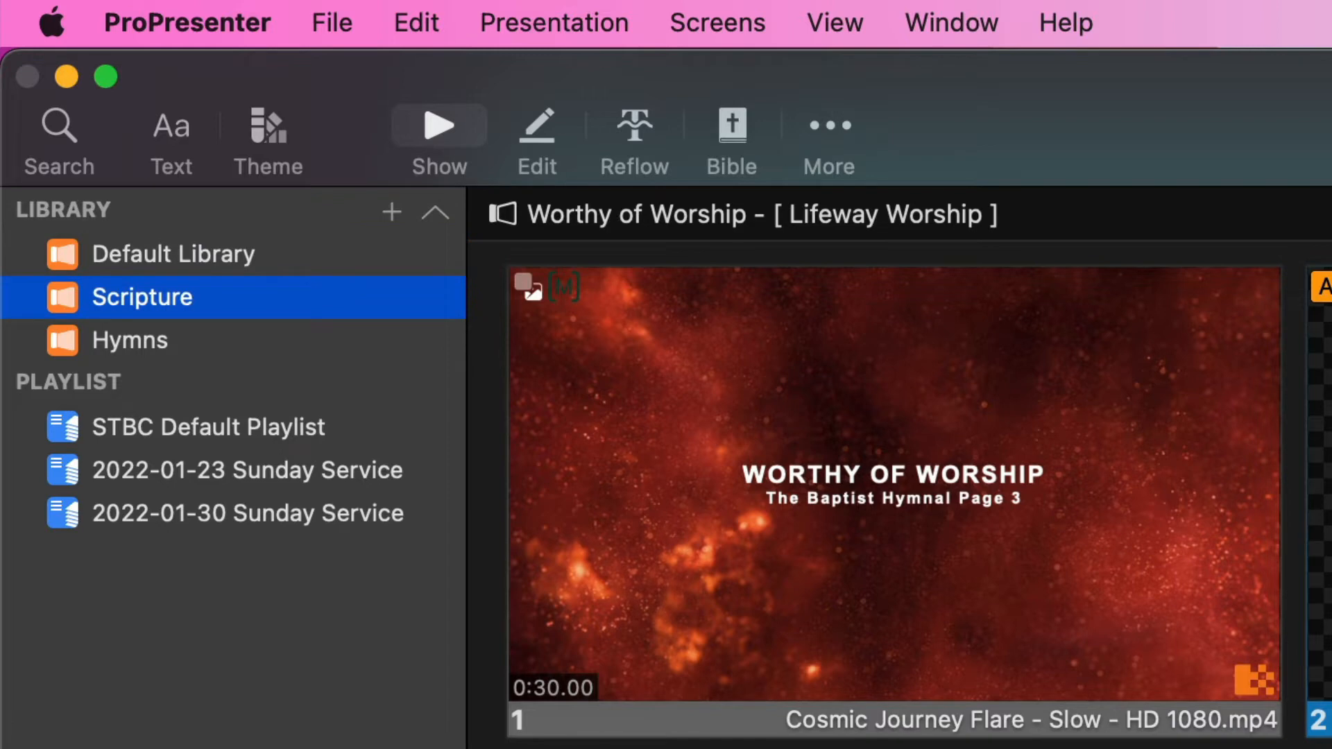
left_click(139, 347)
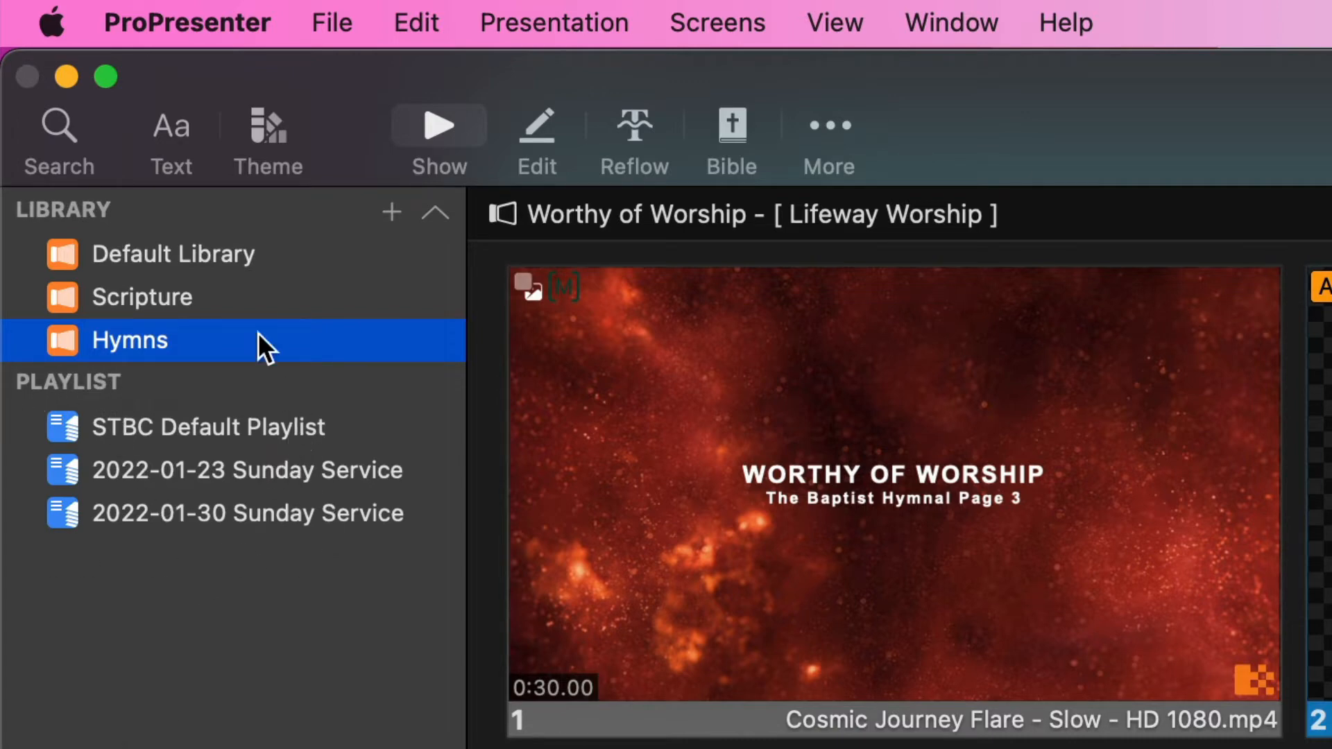
left_click(207, 256)
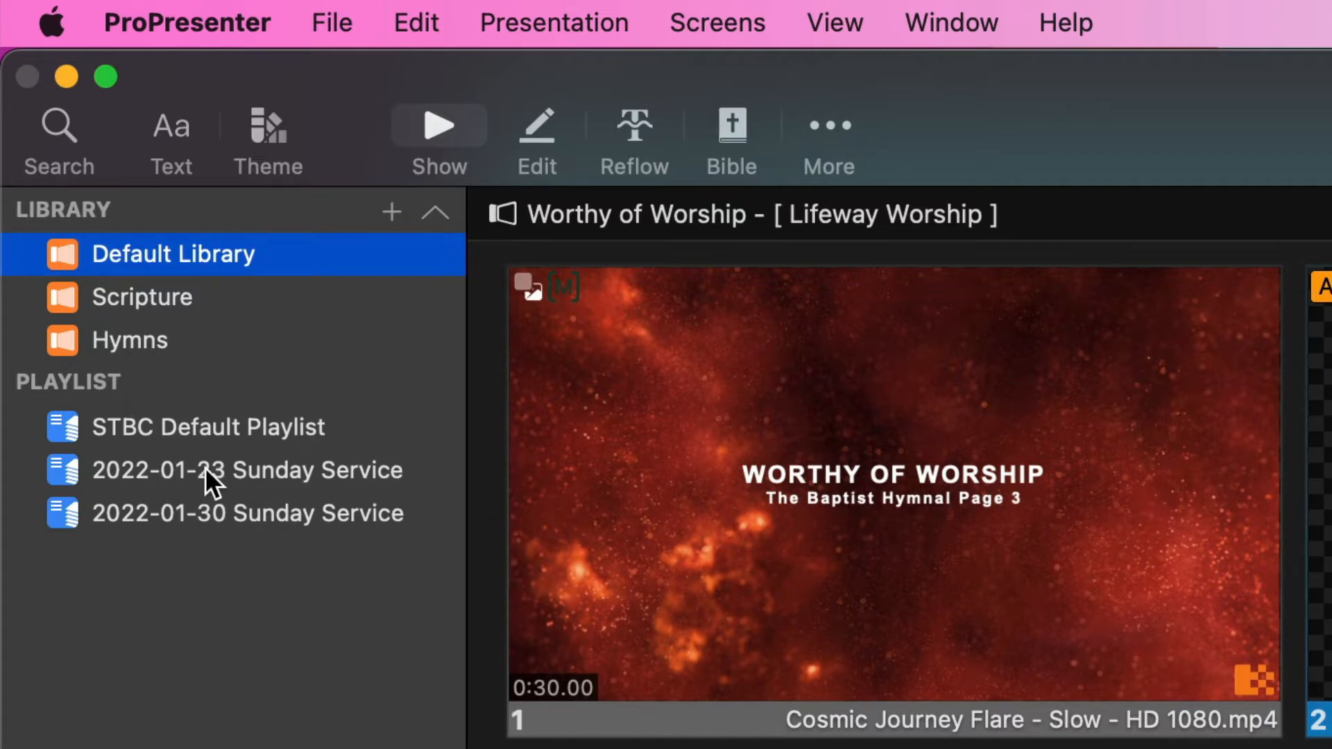
Look through the 2022-01-30 and 2022-01-23 Sunday Service playlists and select the STBC Default Playlist
left_click(188, 519)
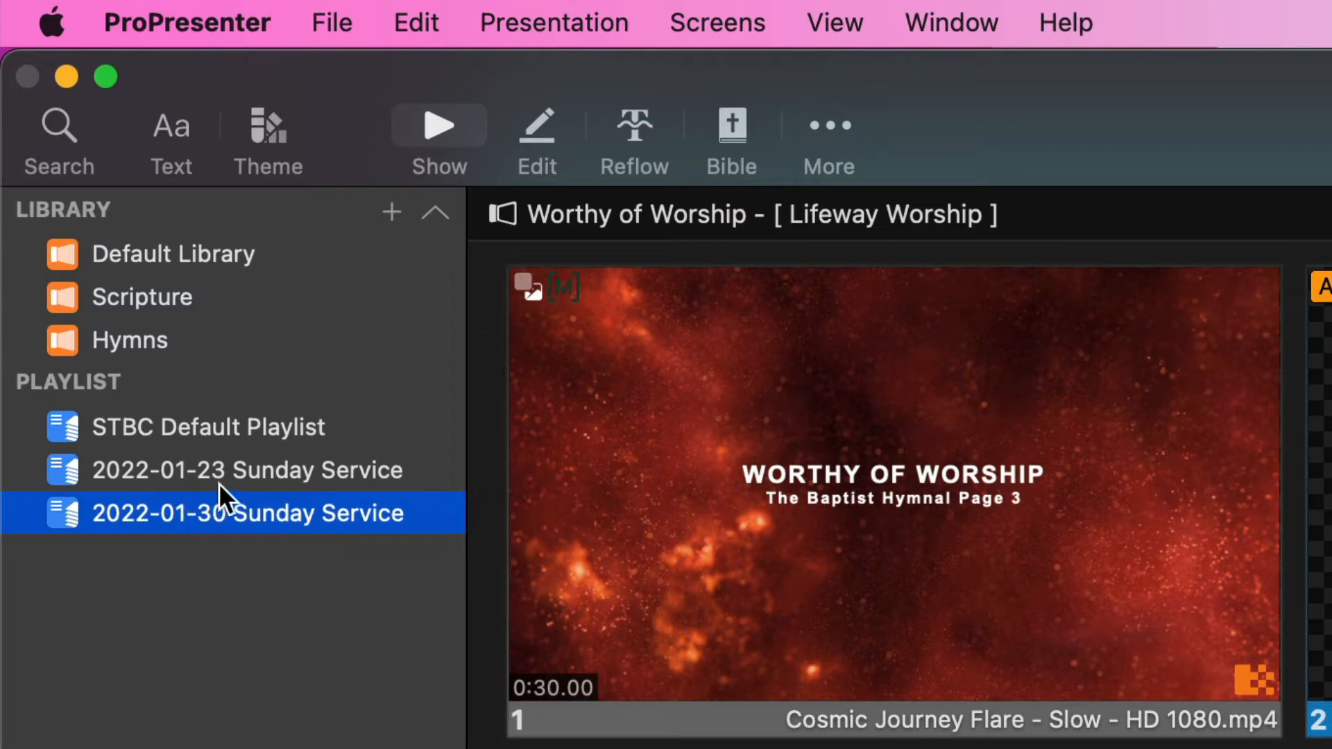
left_click(234, 472)
left_click(215, 426)
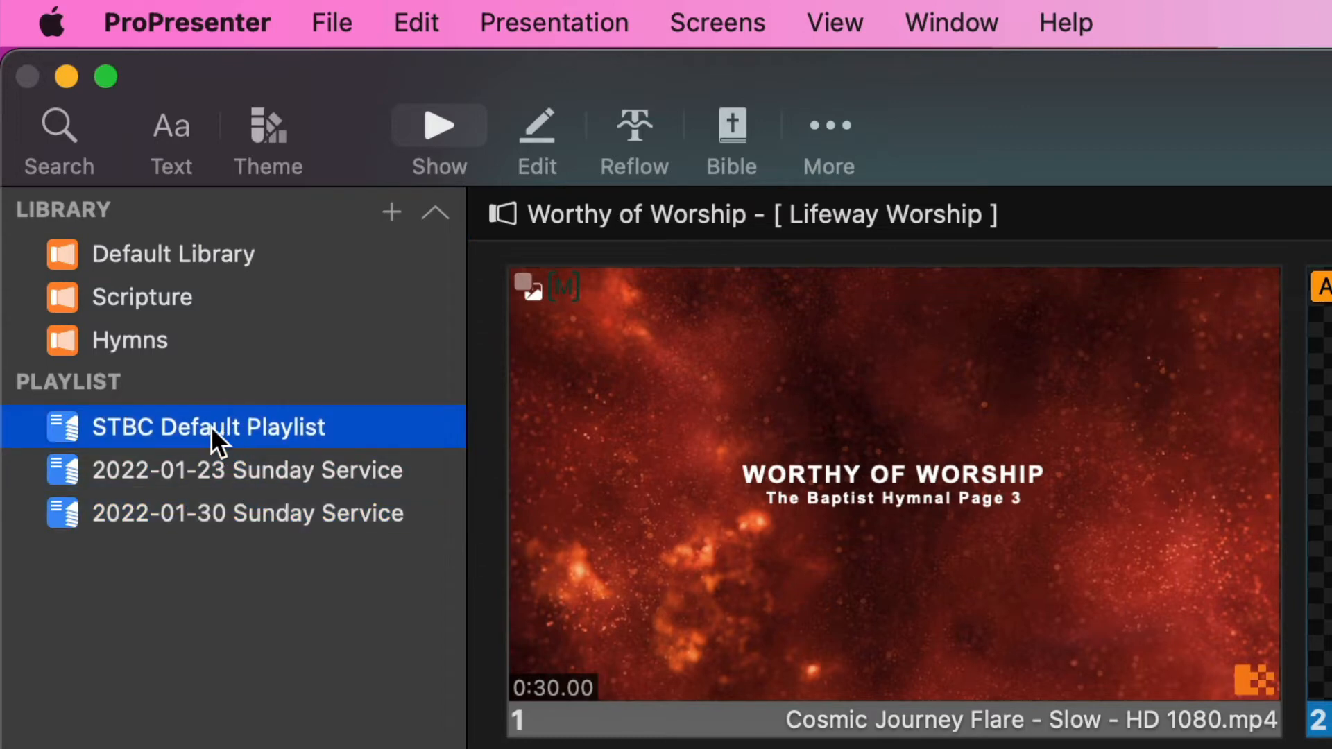
left_click(154, 473)
left_click(197, 500)
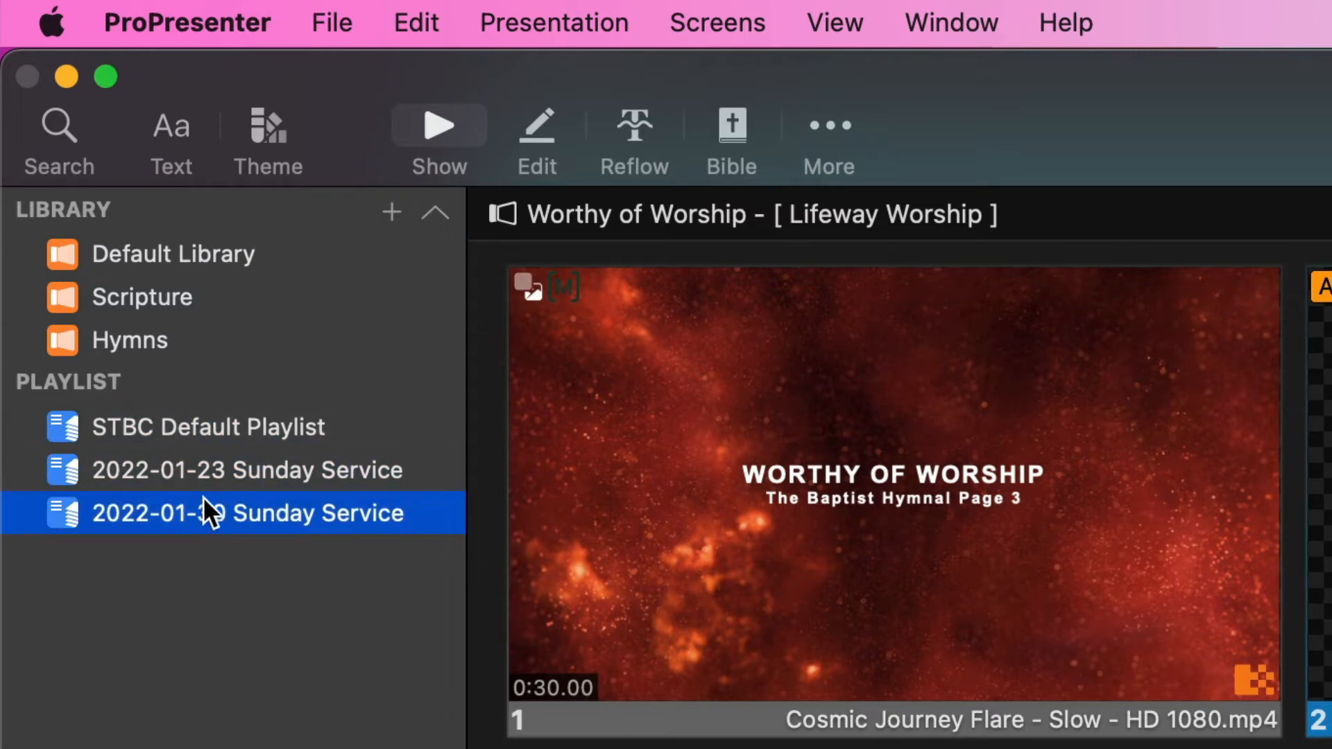
left_click(253, 470)
left_click(258, 433)
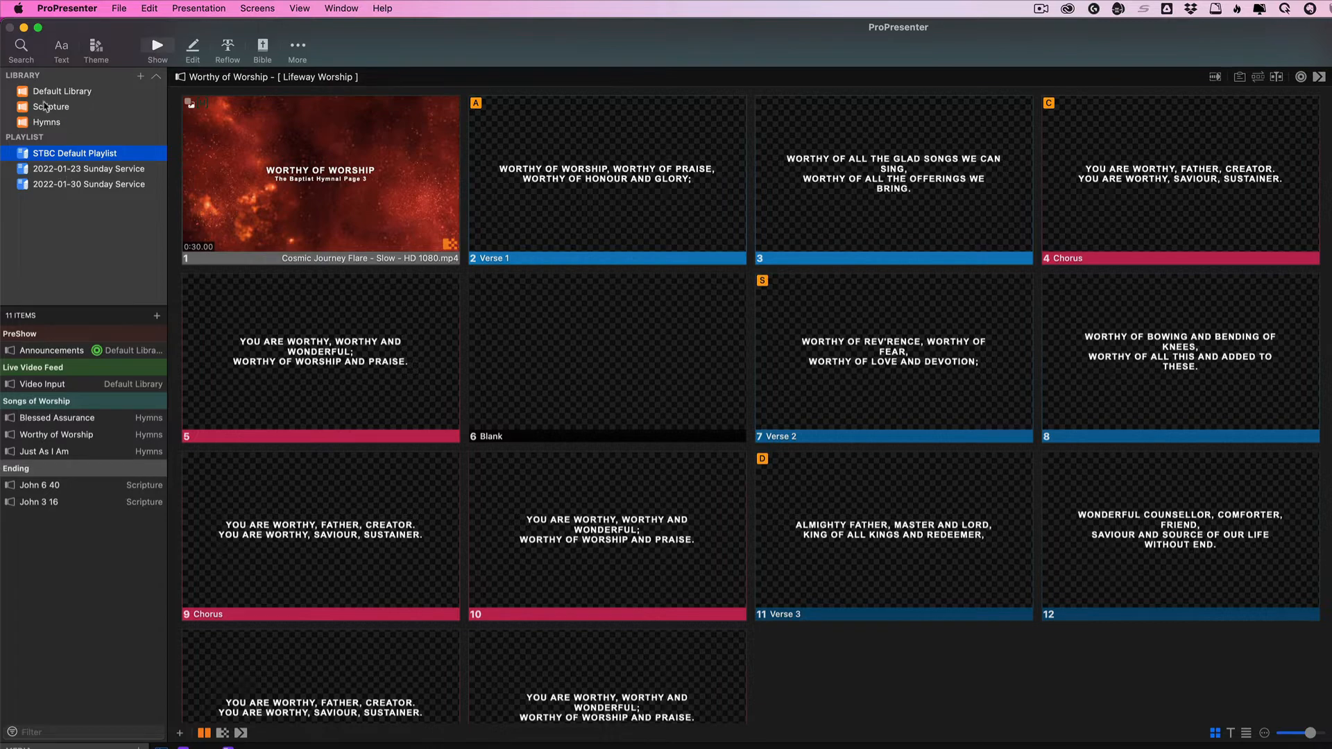
Review the items in the Default Library, Scripture and Hymns libraries, and reopen the STBC Default Playlist
left_click(59, 93)
left_click(52, 109)
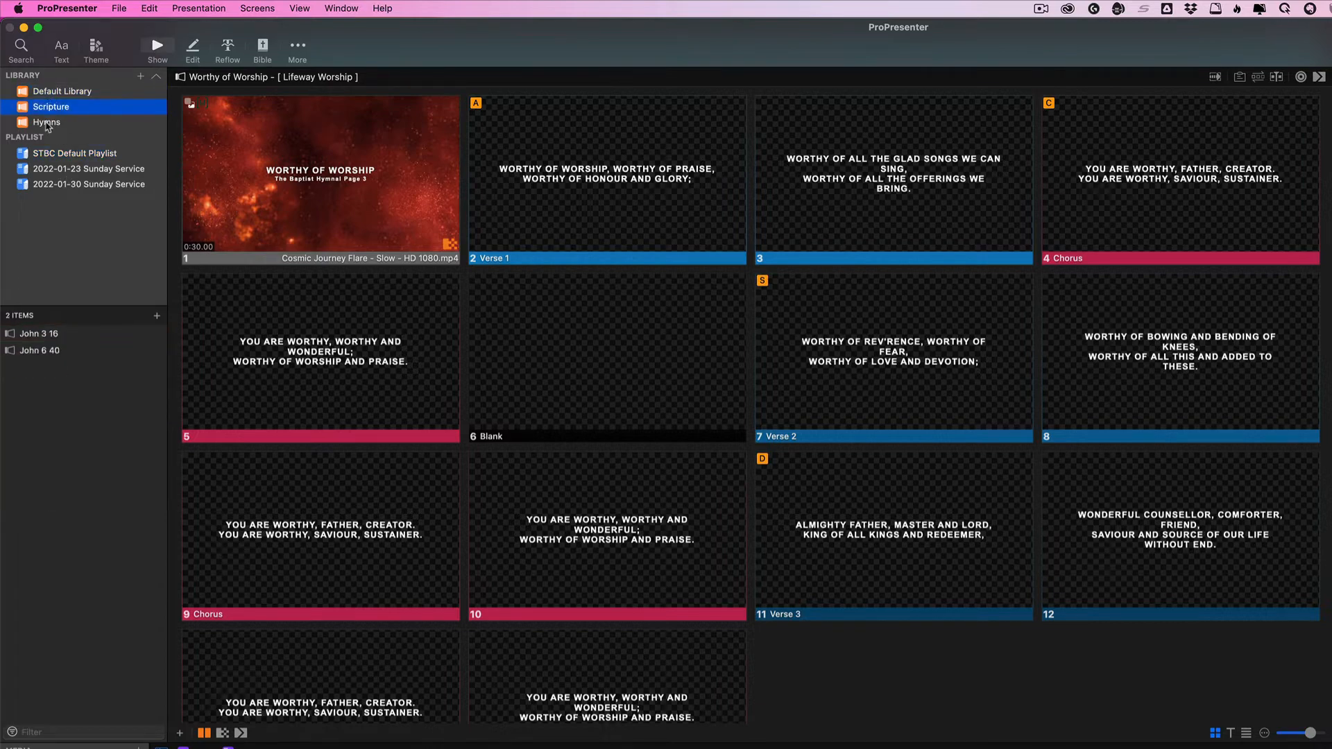
left_click(68, 92)
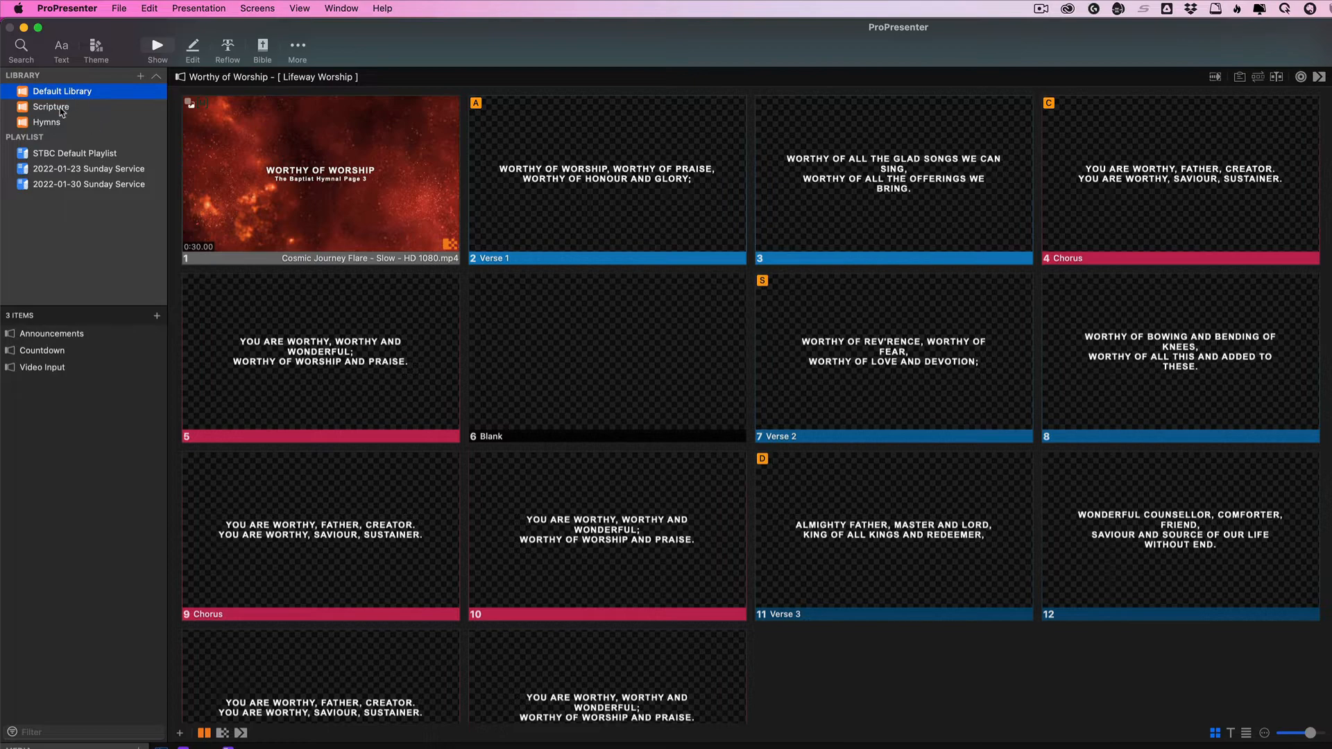
left_click(61, 110)
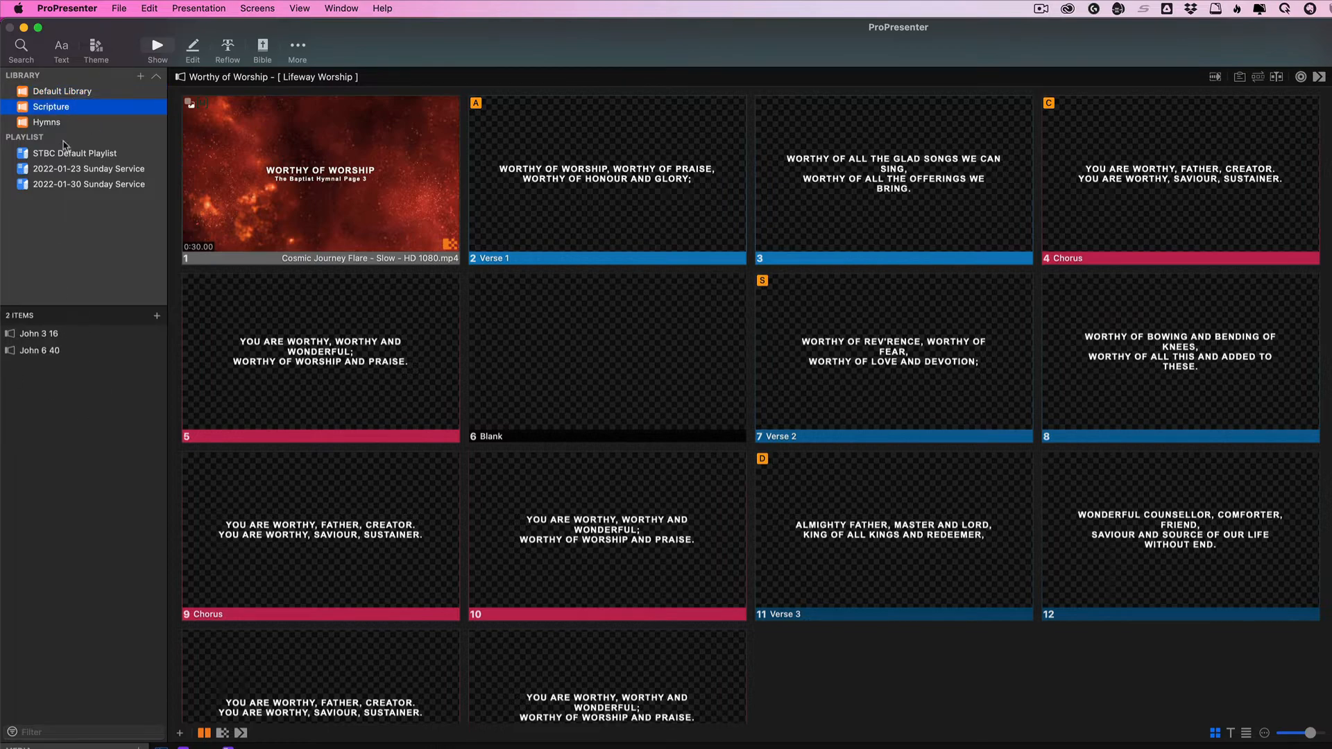
left_click(48, 124)
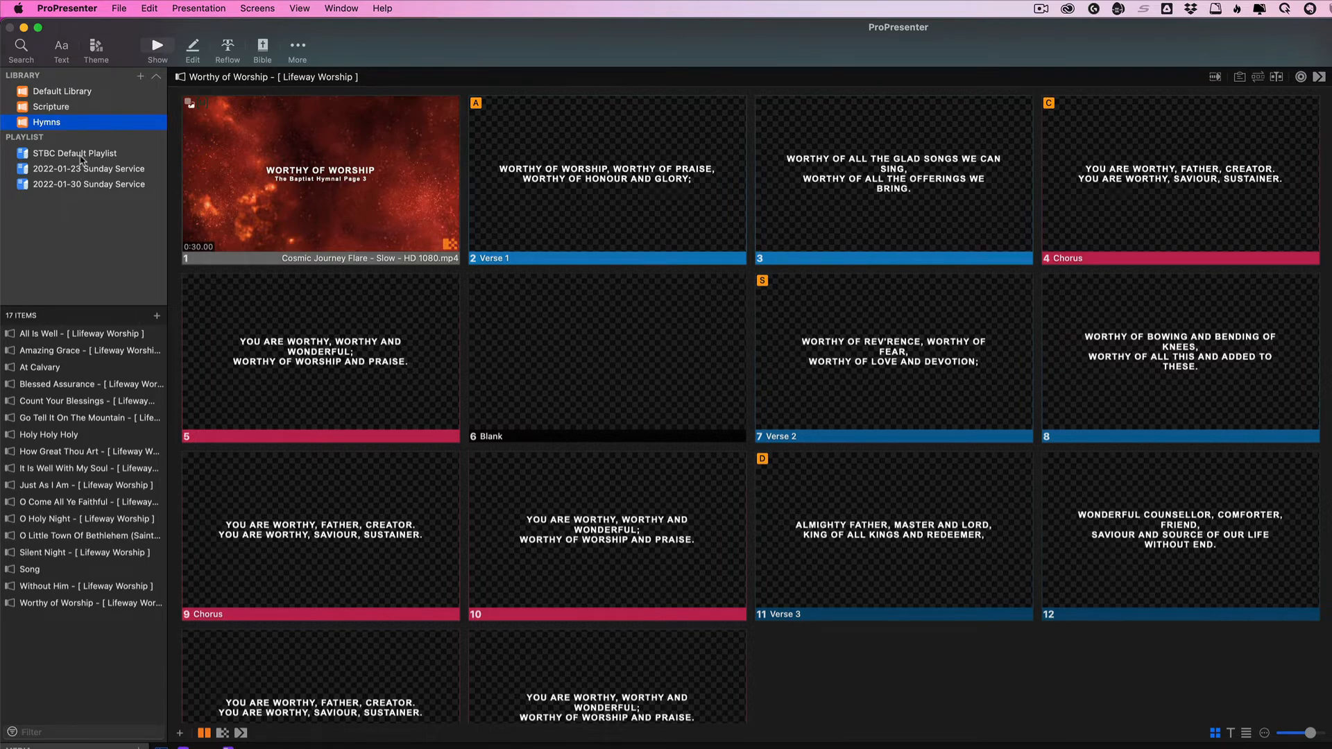
left_click(81, 158)
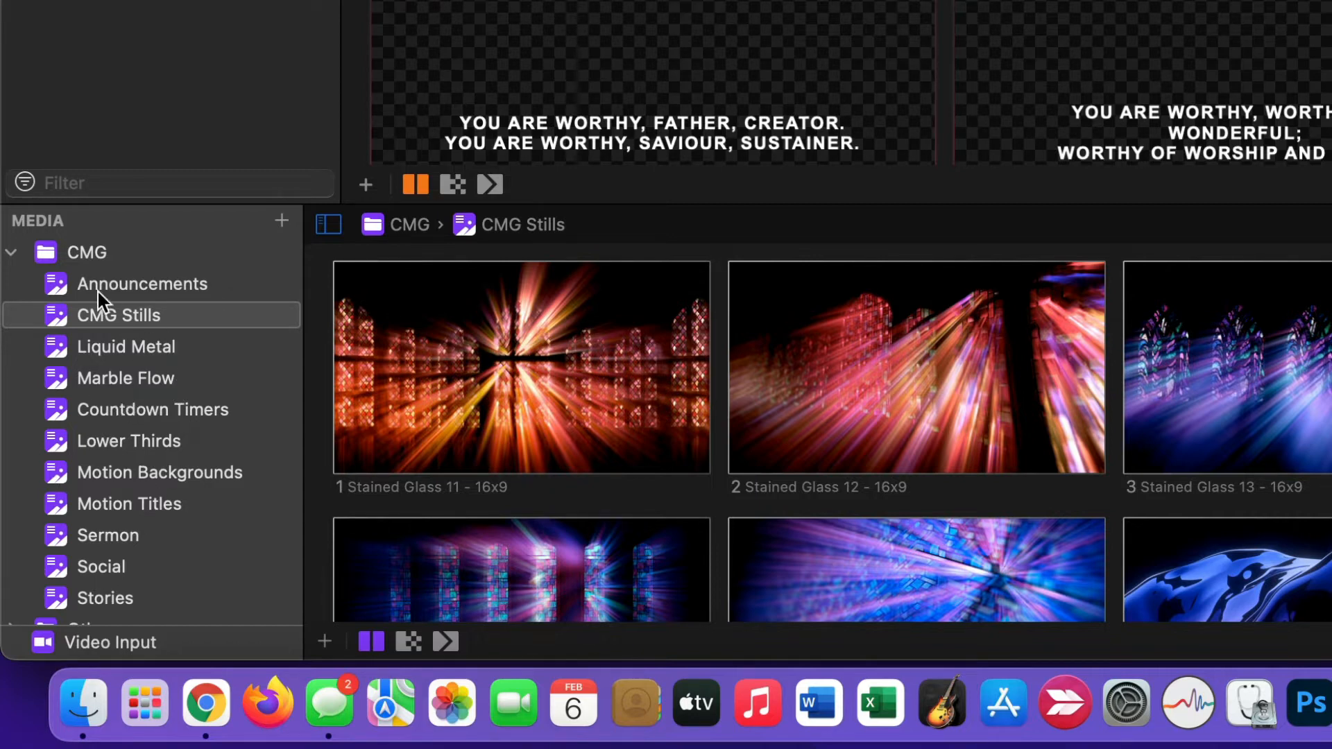
Display the Video Input source in the media bin and go to the Announcements presentation in the playlist
left_click(105, 649)
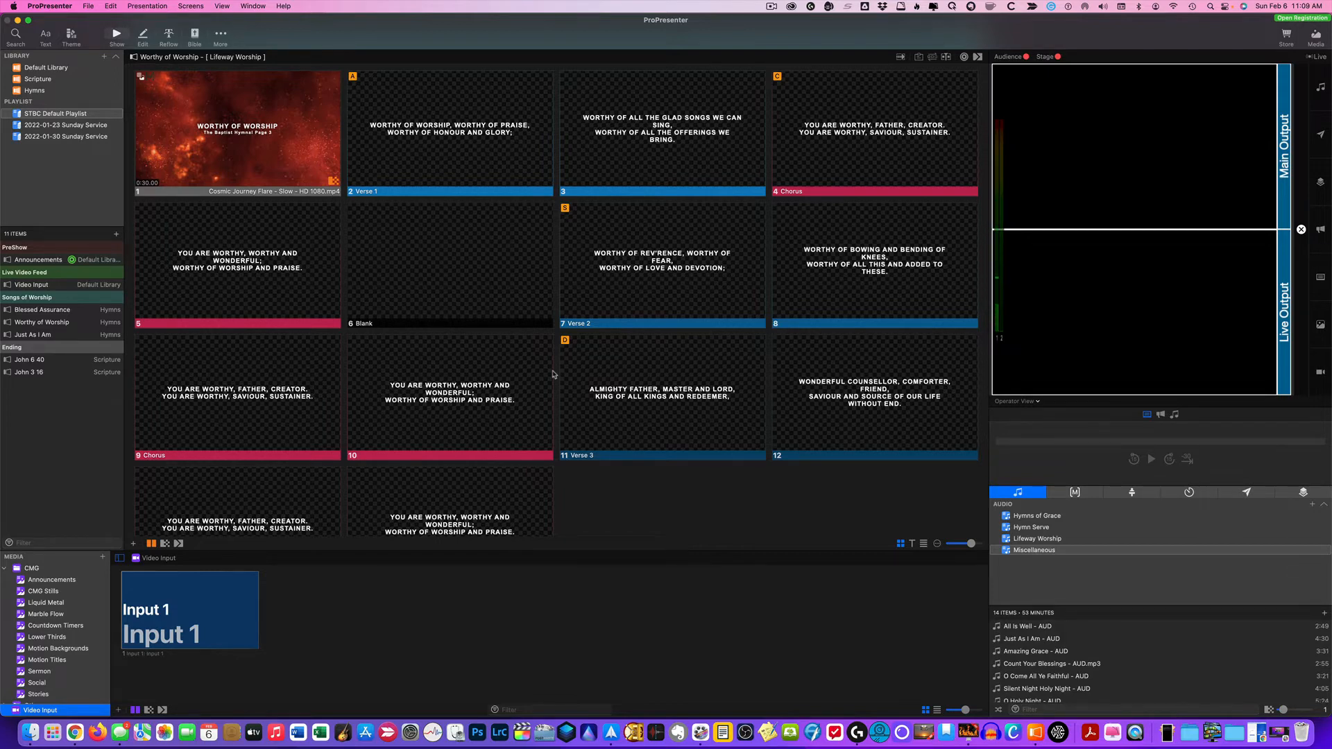
scroll(553, 375, "up", 15)
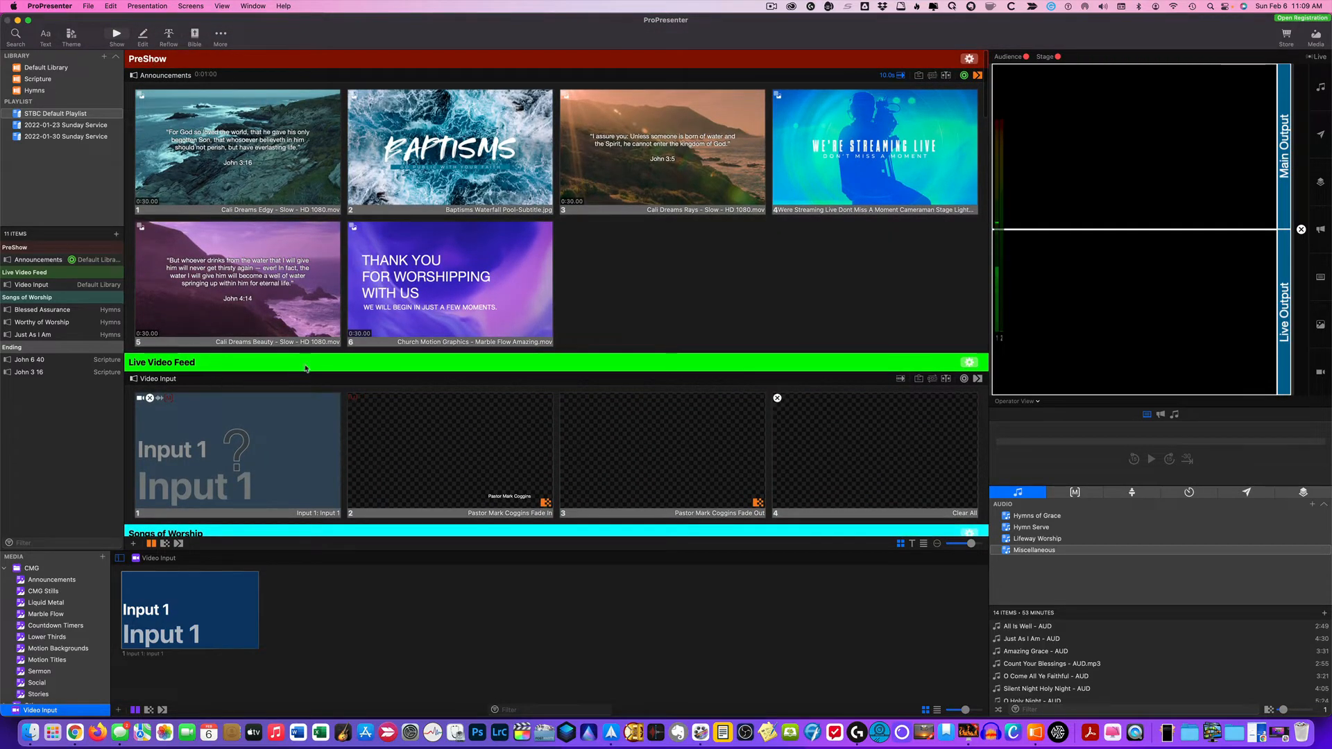
scroll(305, 368, "down", 5)
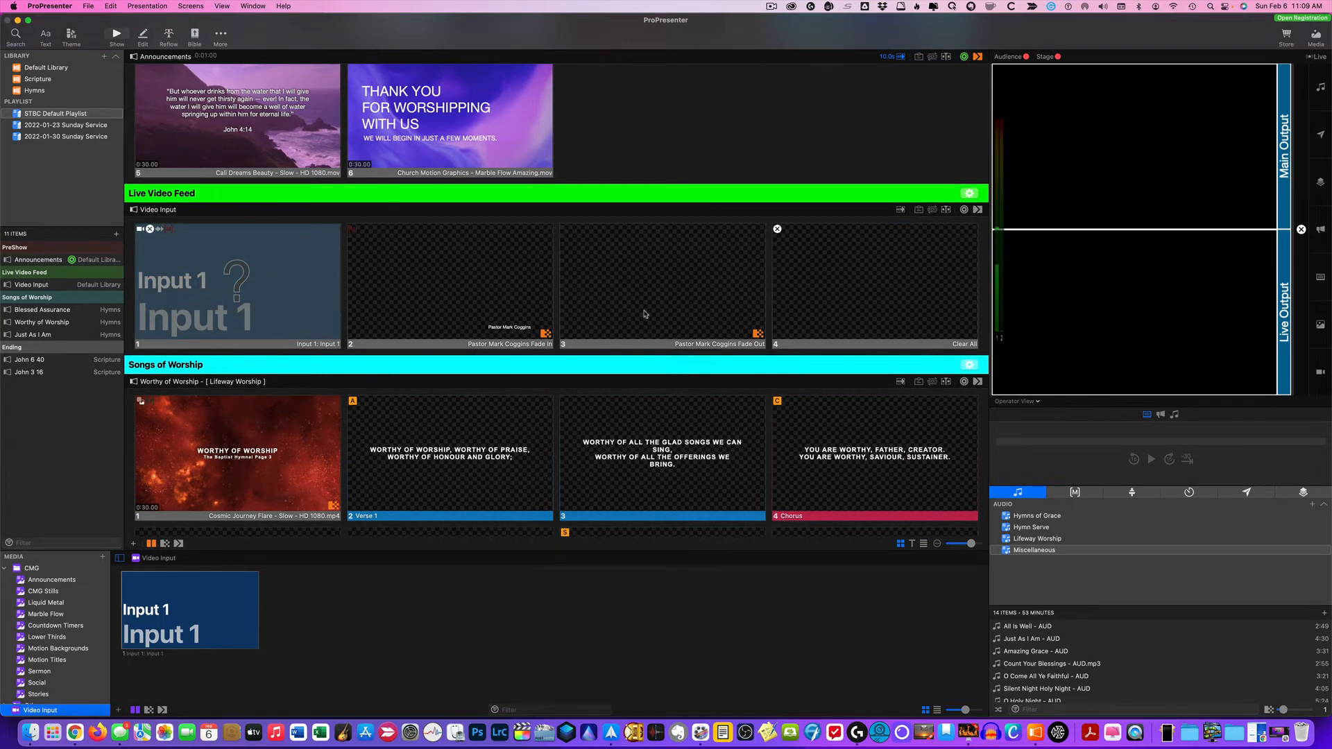
left_click(43, 262)
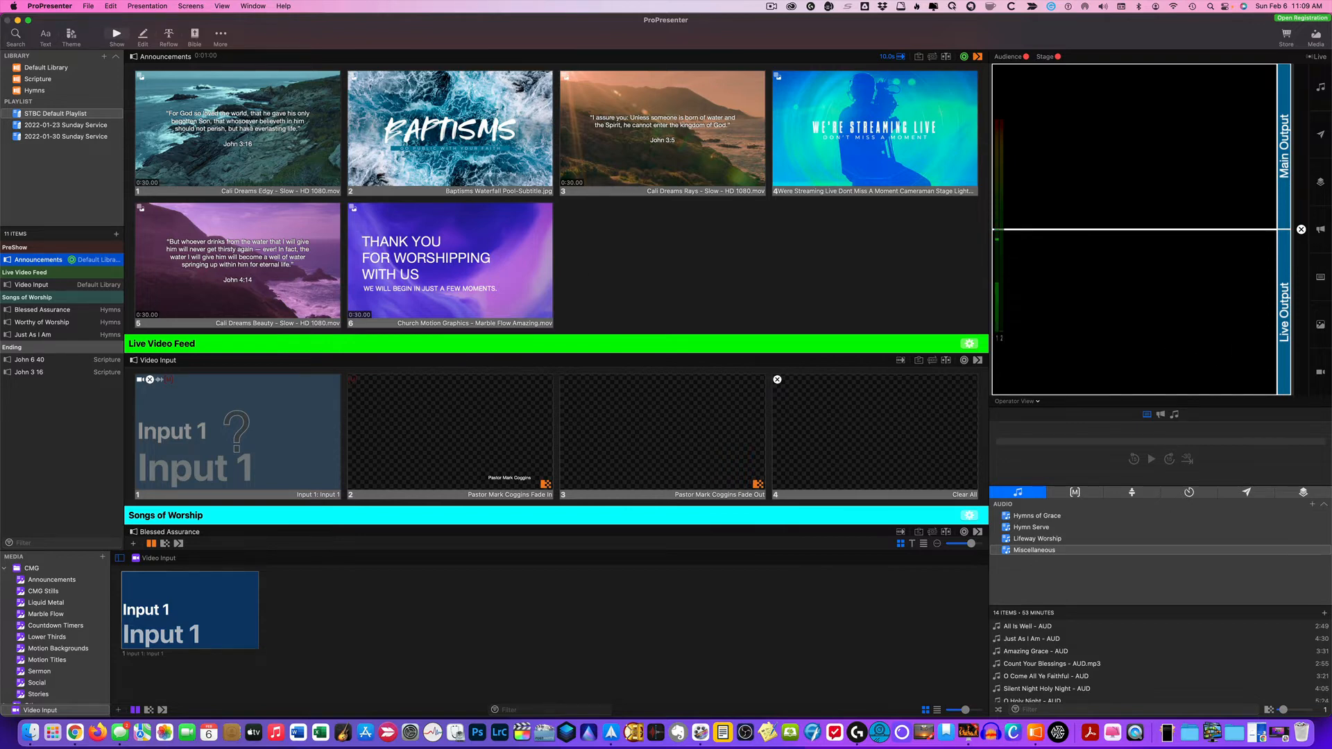
Send the first Announcements slide, John 3:16, to the outputs and advance through the following slides to John 4:14
left_click(236, 132)
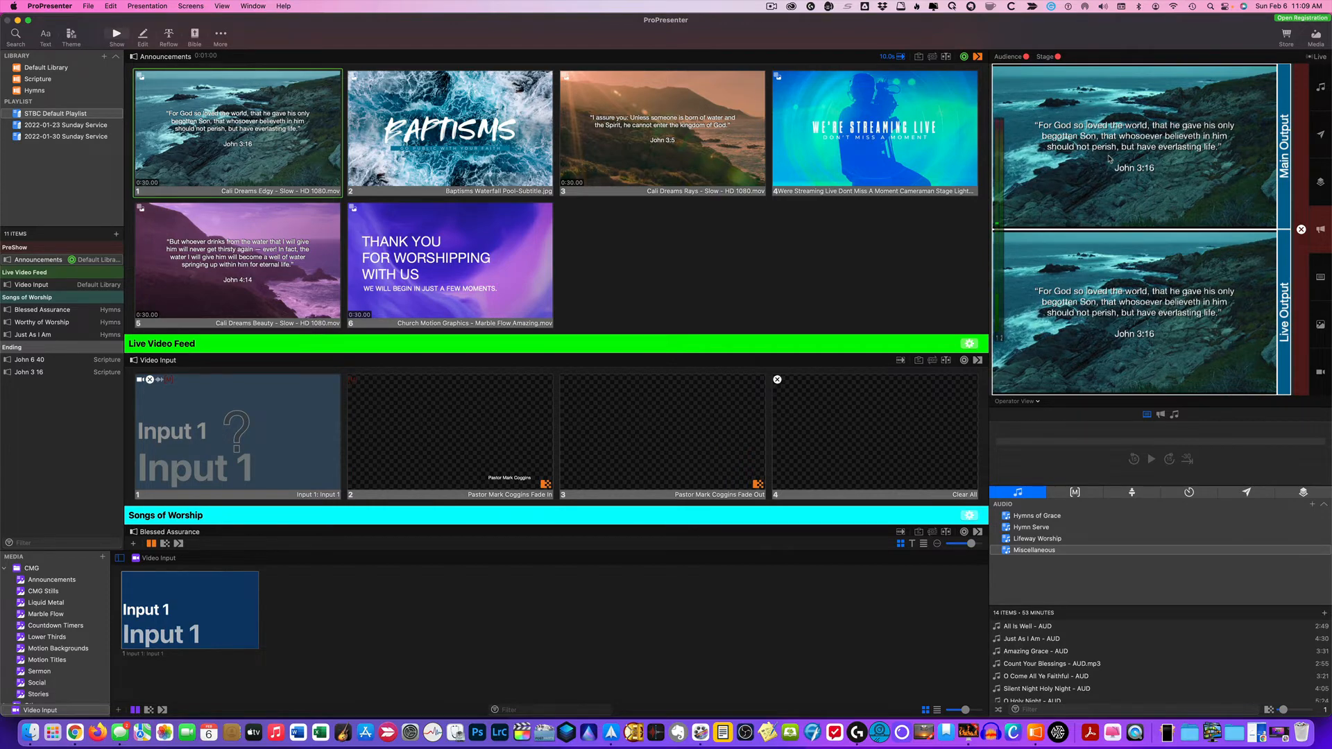
key("Right")
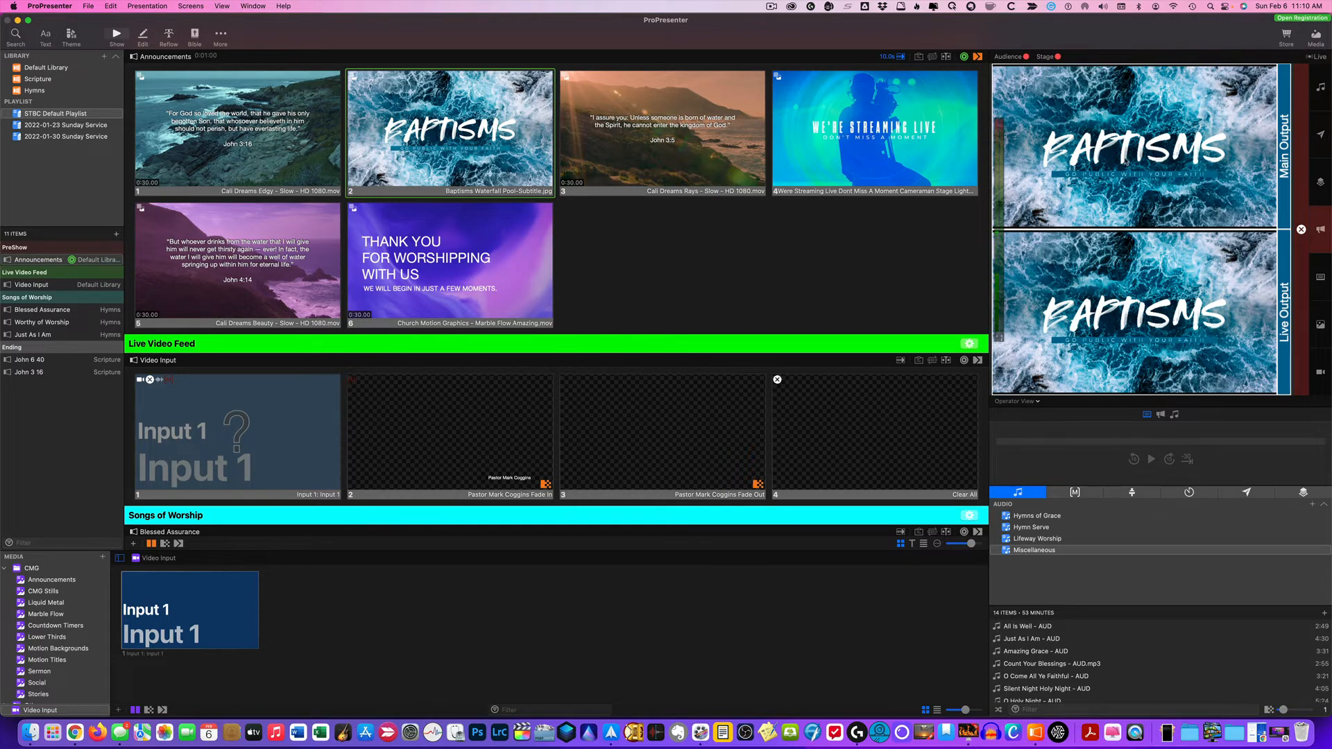
key("Right")
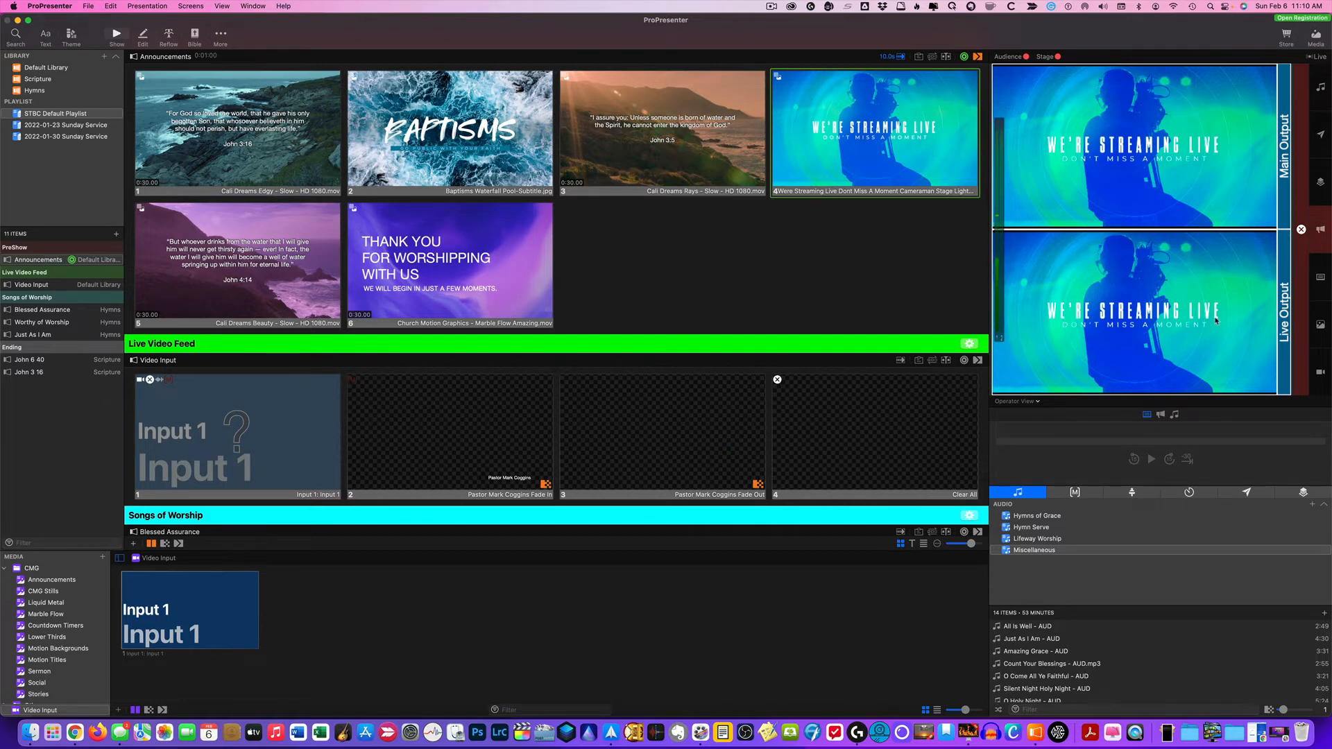
key("Right")
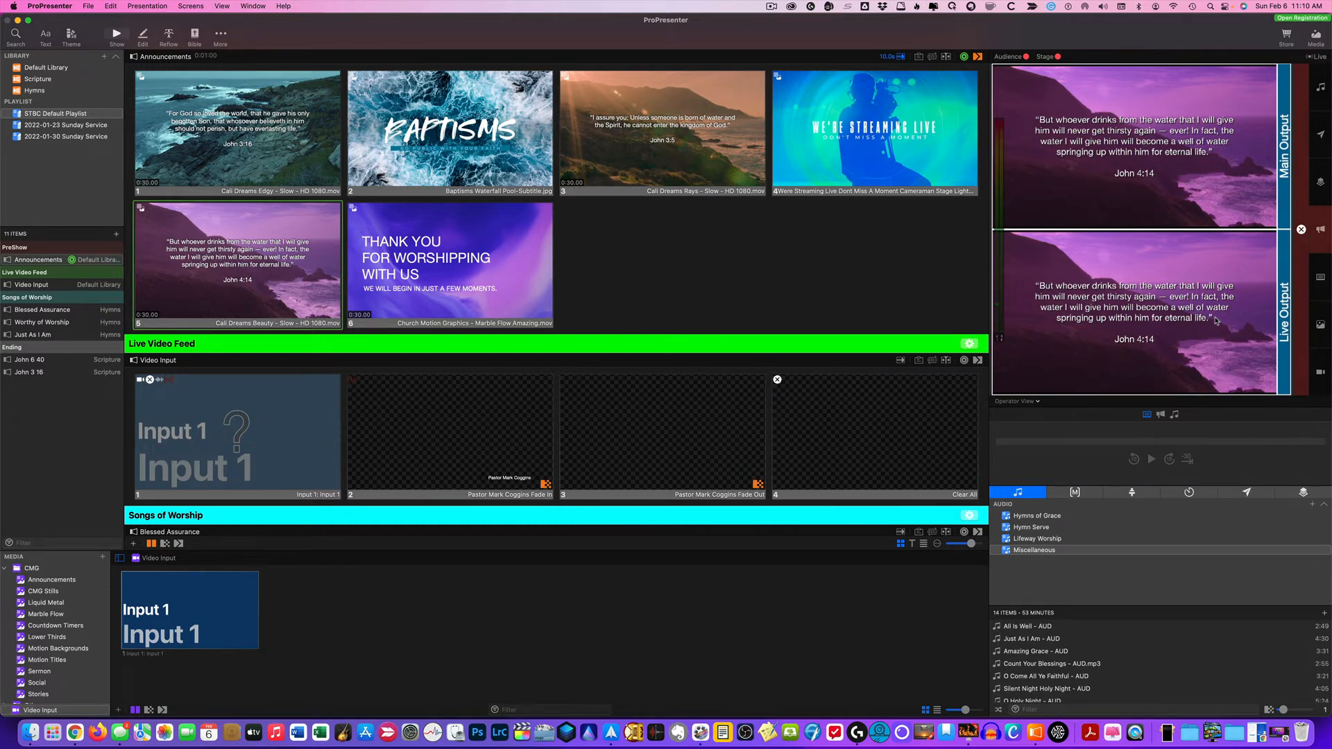
key("Right")
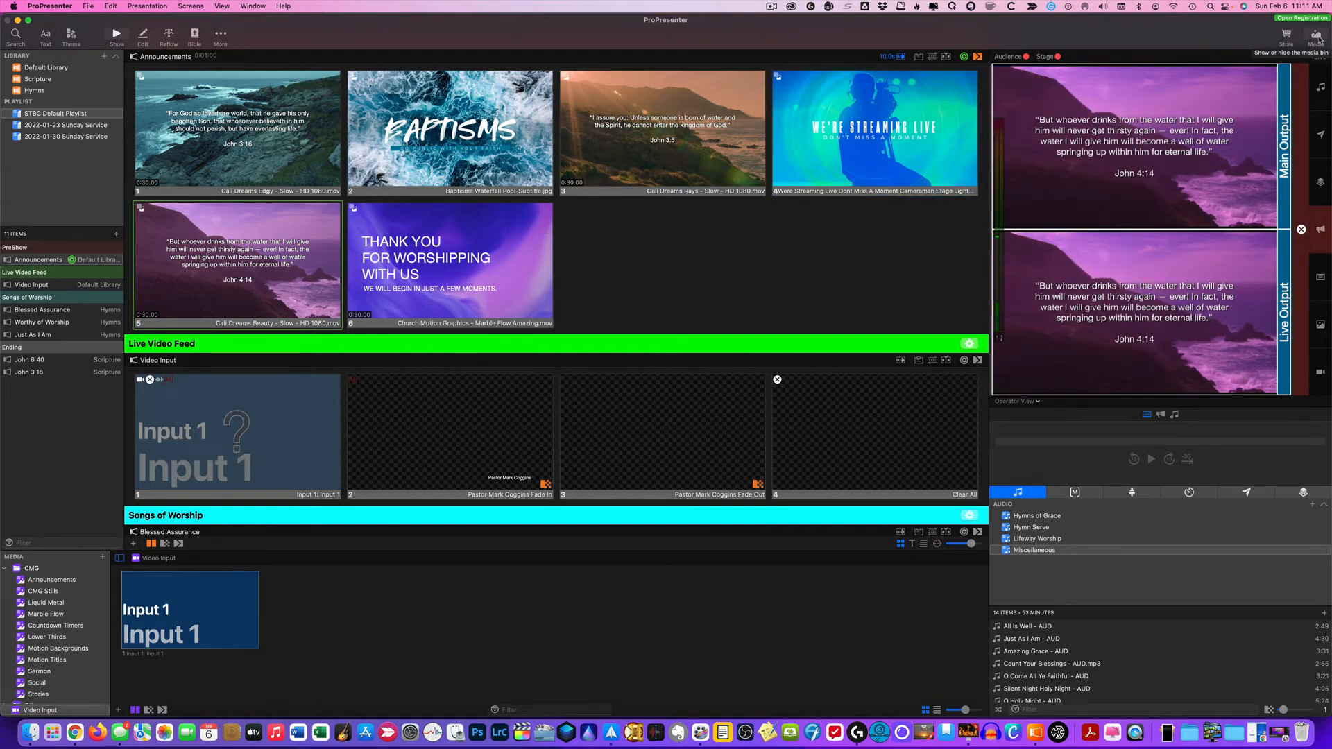
Hide the media bin to view more of the playlist's slides, and show the bin again
left_click(1316, 36)
left_click(1316, 36)
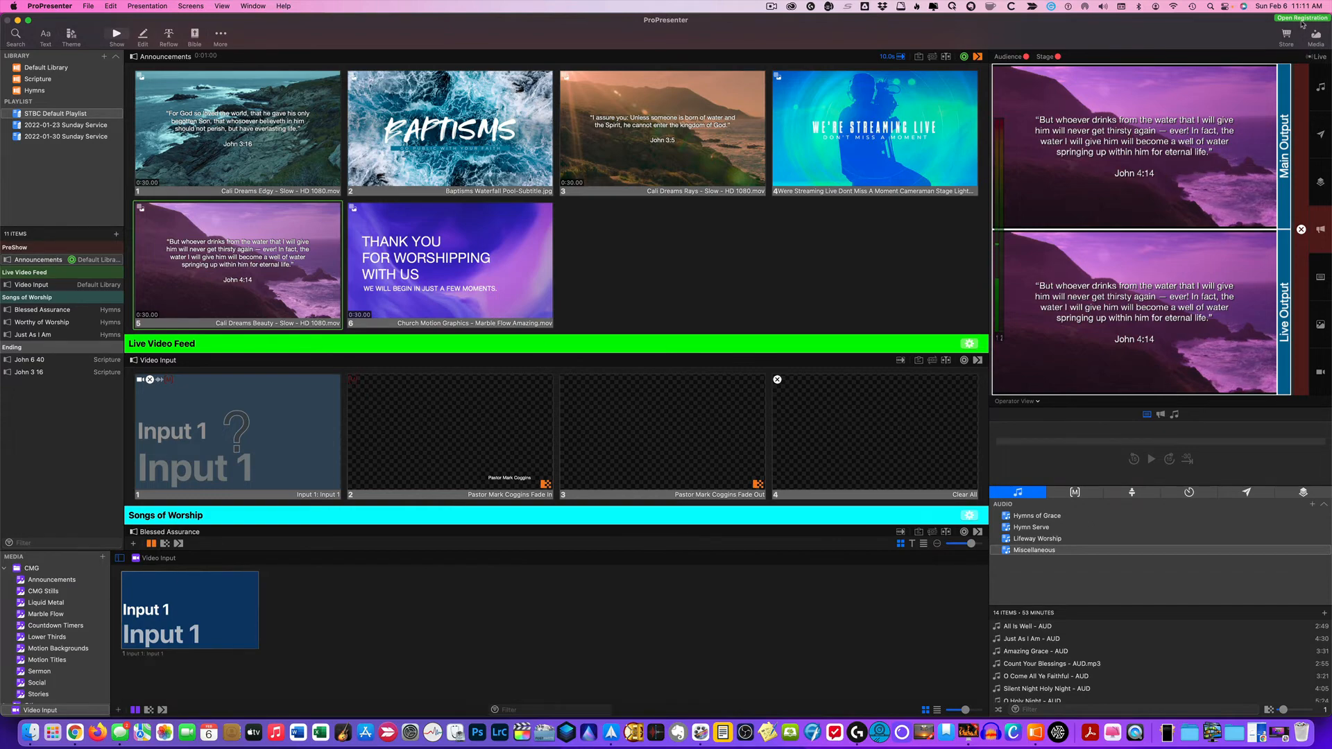
left_click(1316, 37)
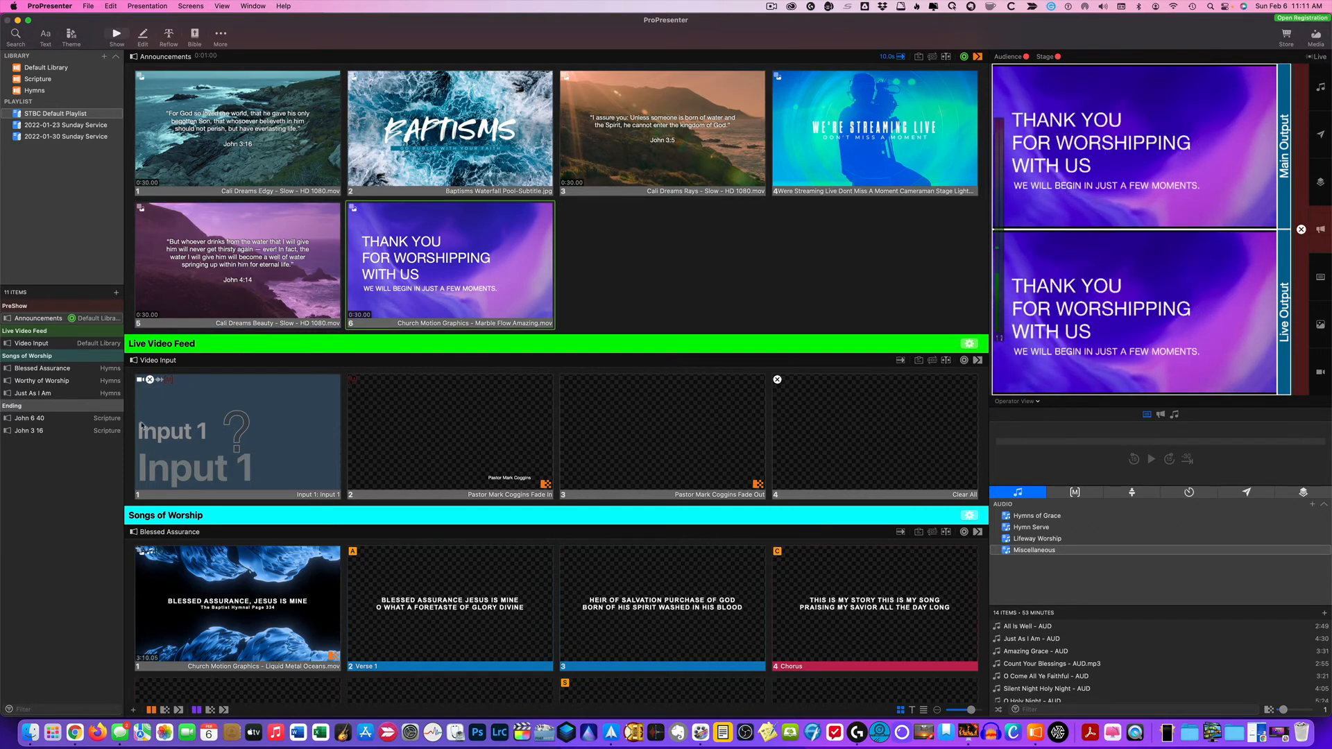
scroll(696, 326, "down", 5)
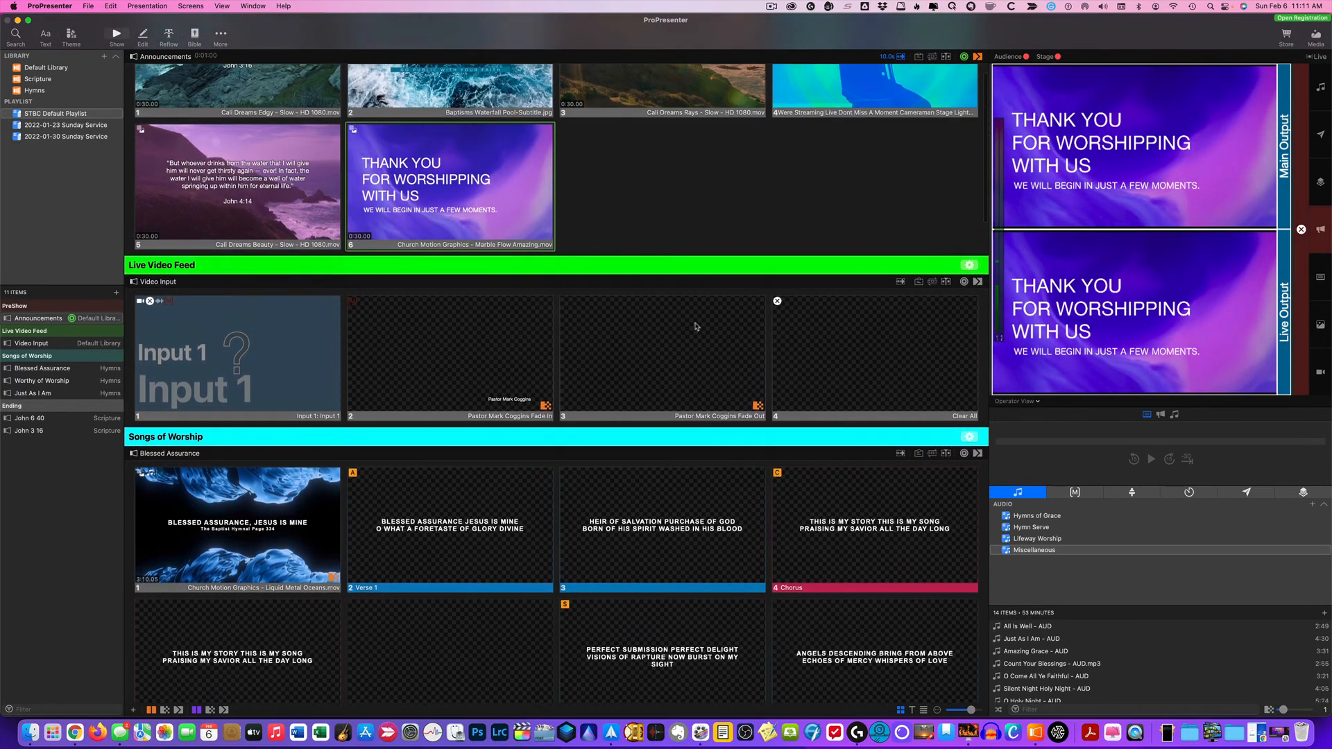
left_click(1315, 36)
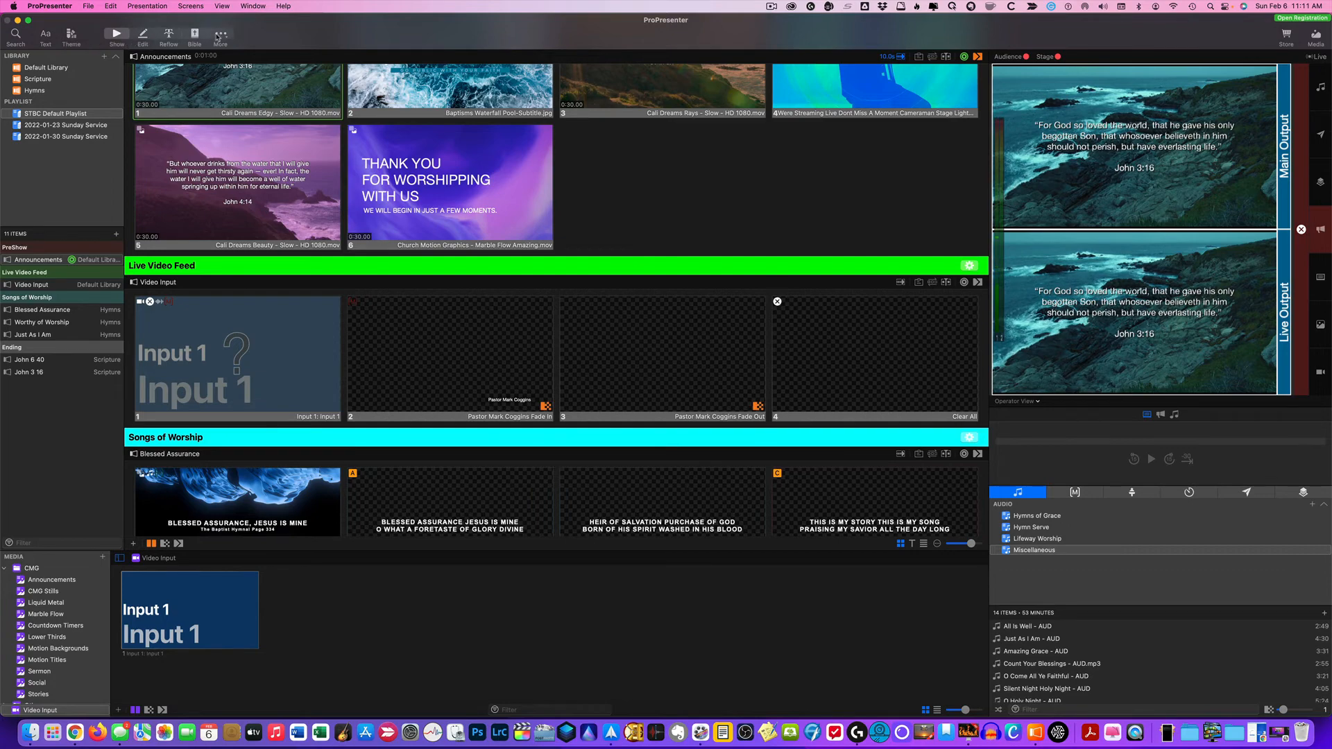
Open the General preferences to review their settings, and close the preferences window
left_click(70, 10)
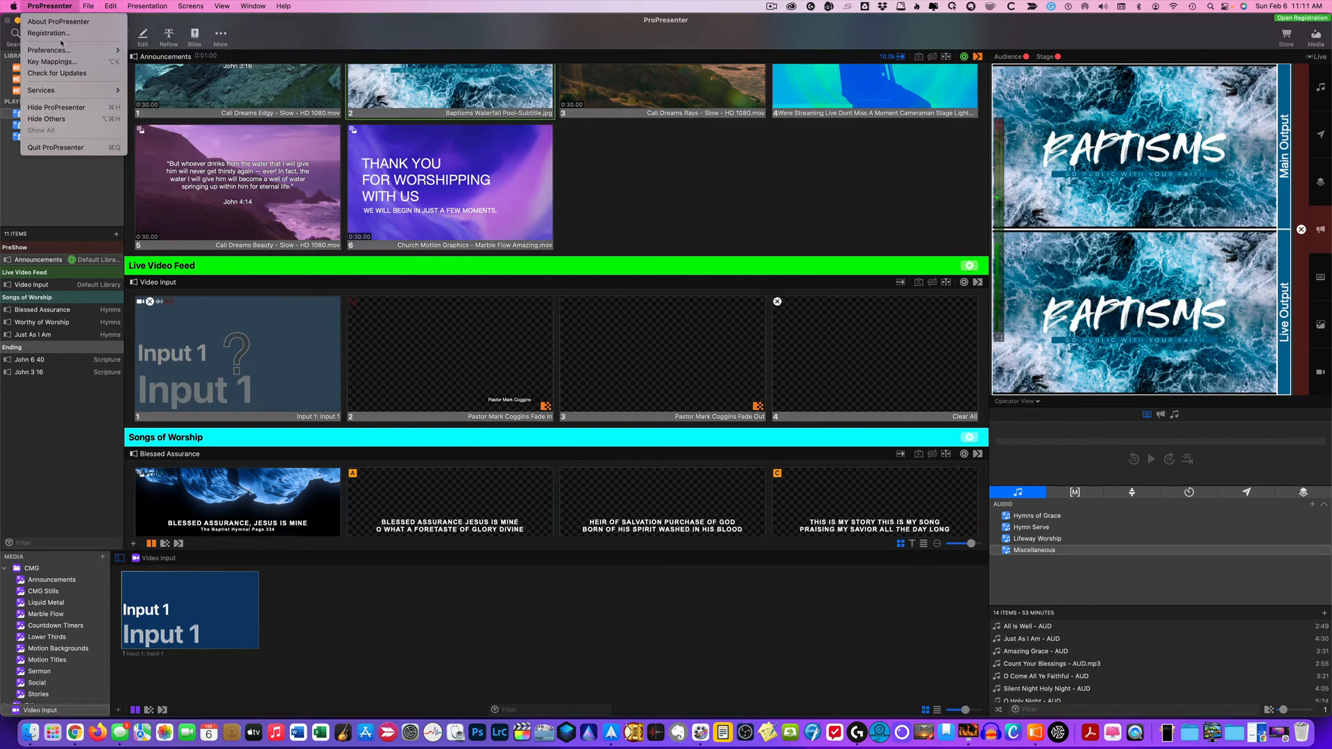
mouse_move(69, 53)
left_click(159, 50)
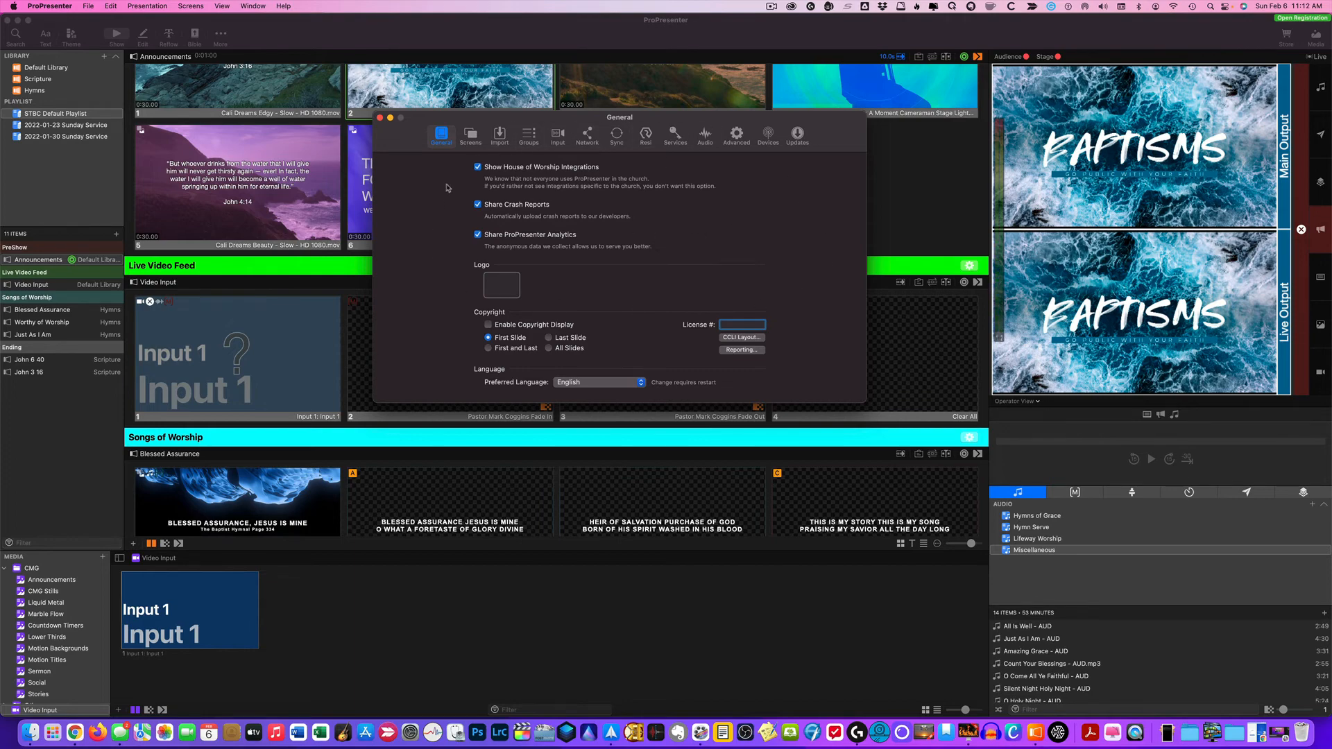
left_click(50, 6)
mouse_move(69, 50)
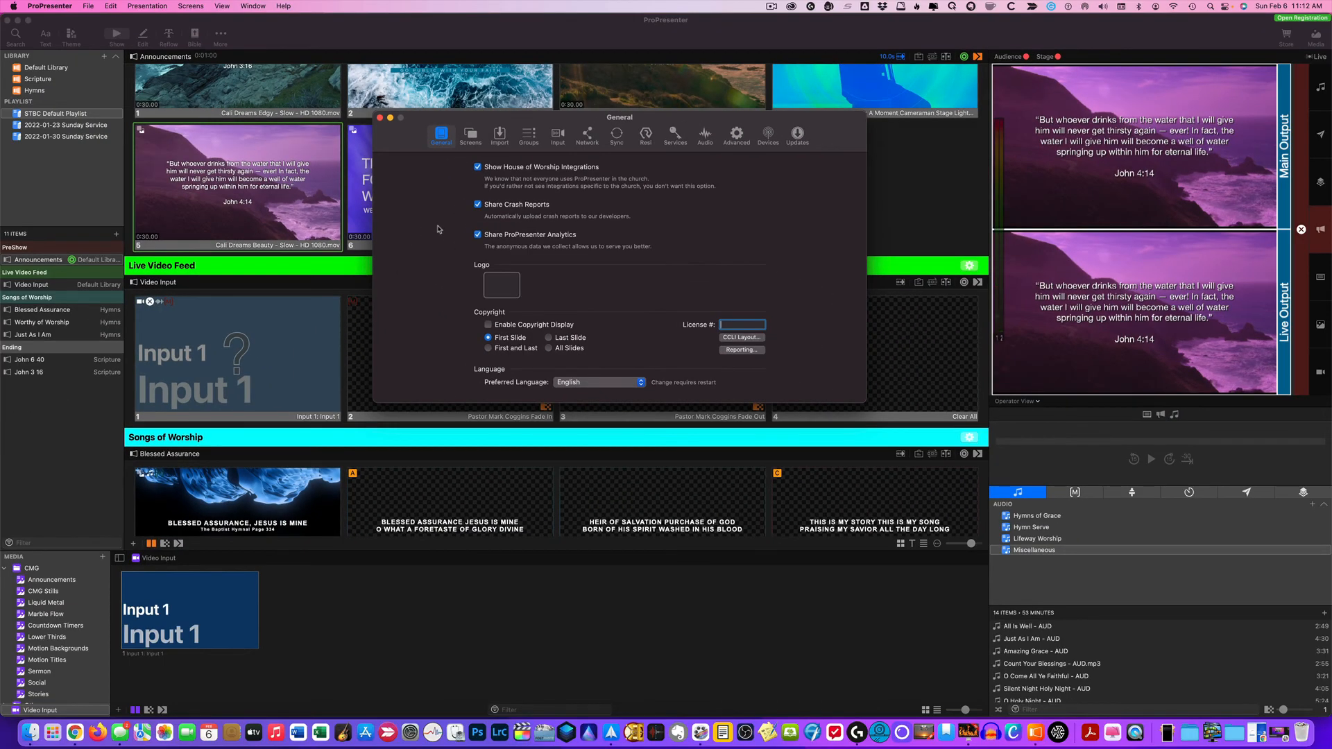
left_click(380, 119)
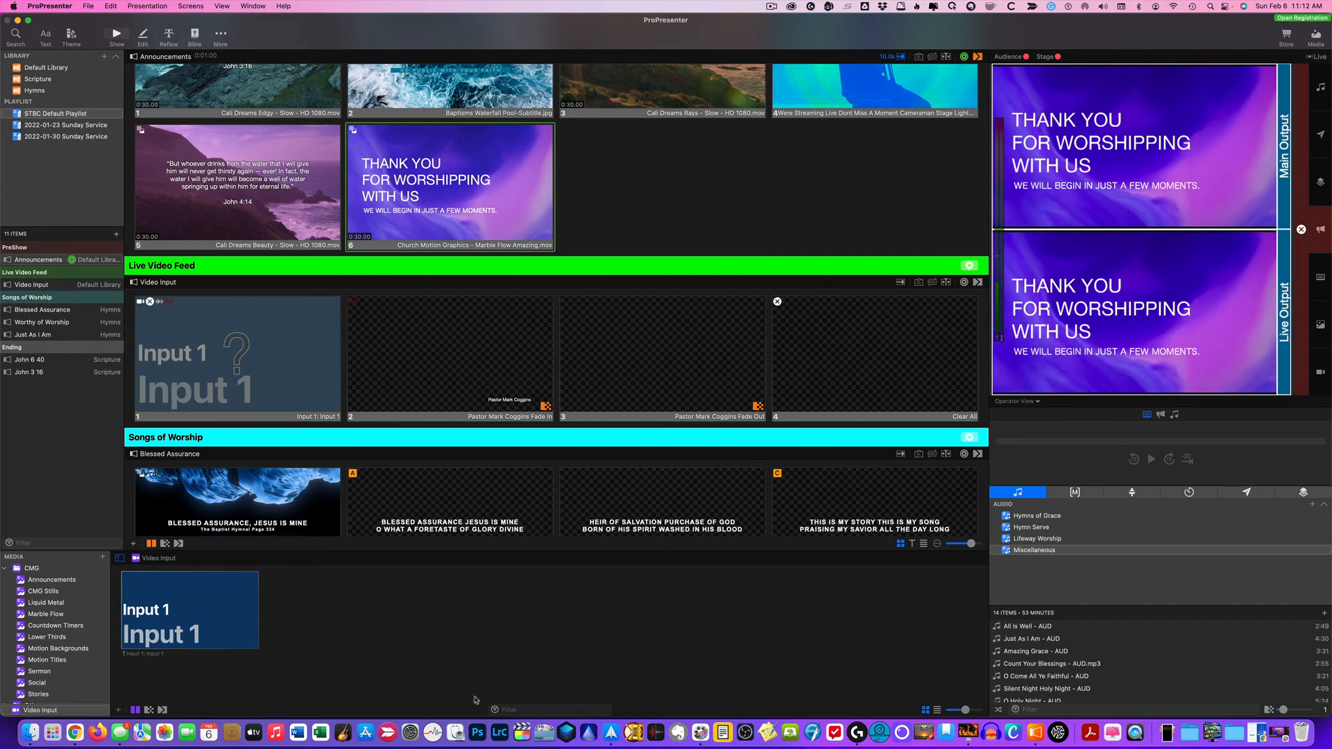
Look over the playlist's slides and the CMG media playlists, and return to the Video Input source in the media bin
scroll(408, 362, "down", 1)
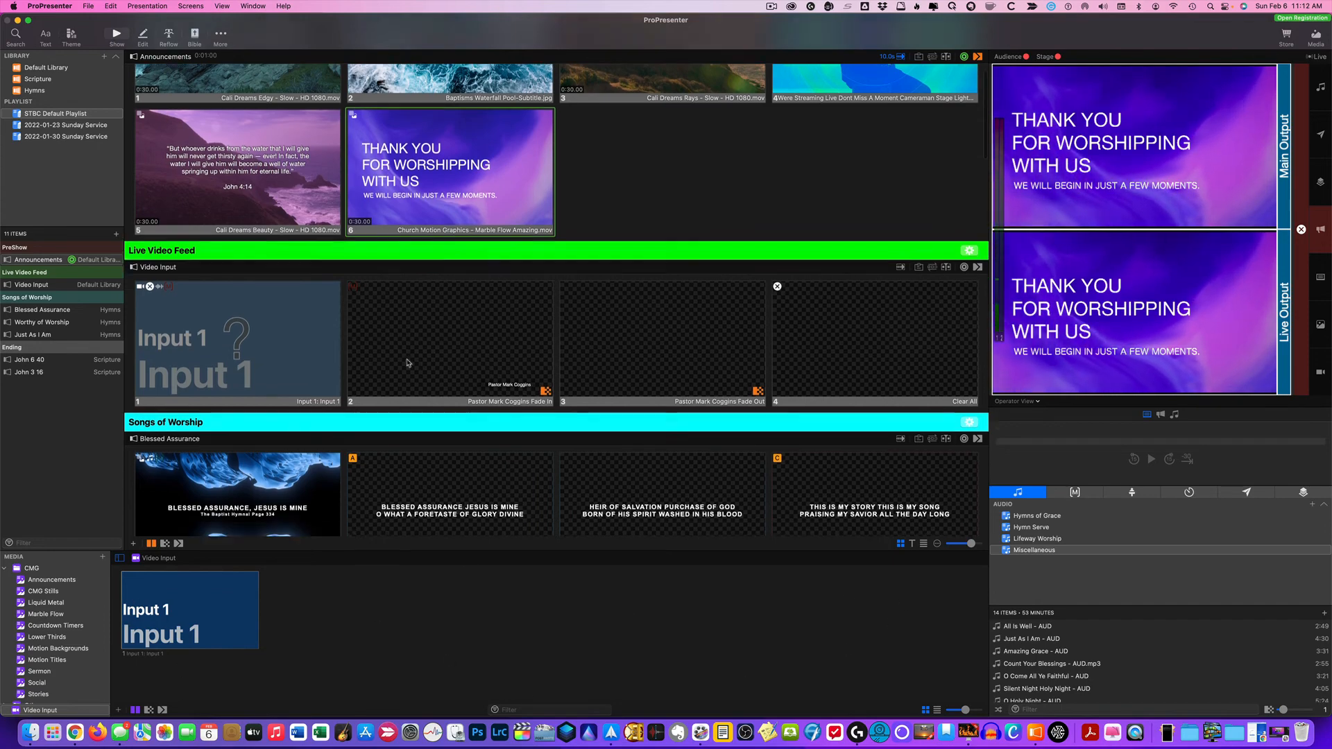
scroll(408, 363, "down", 5)
scroll(408, 363, "up", 4)
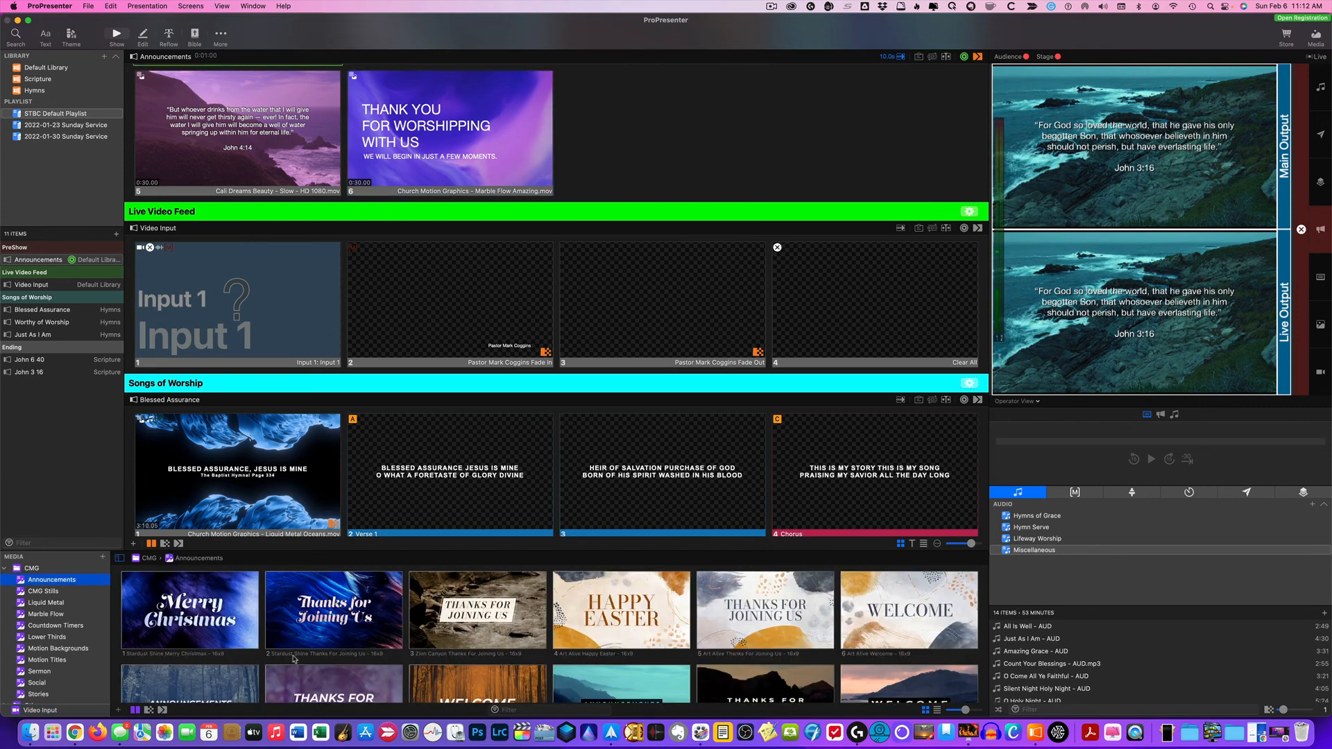
scroll(48, 656, "down", 1)
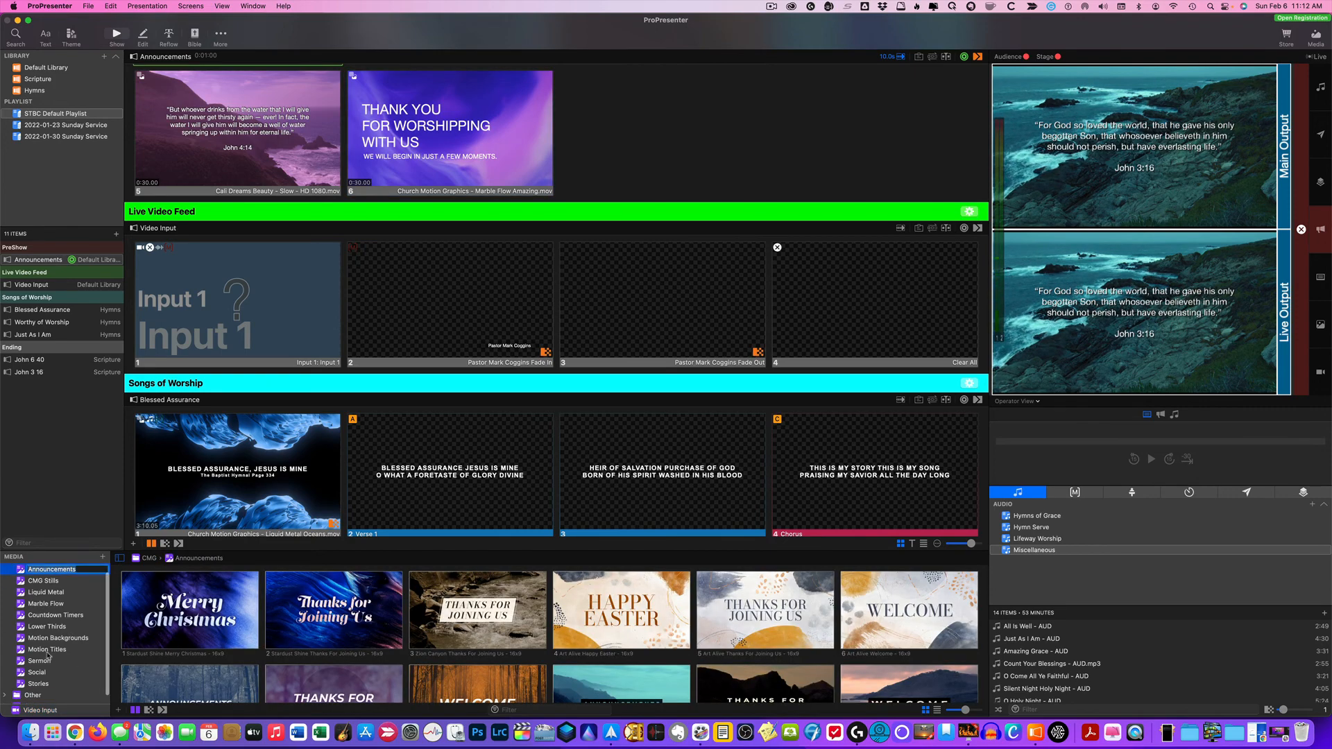
left_click(40, 710)
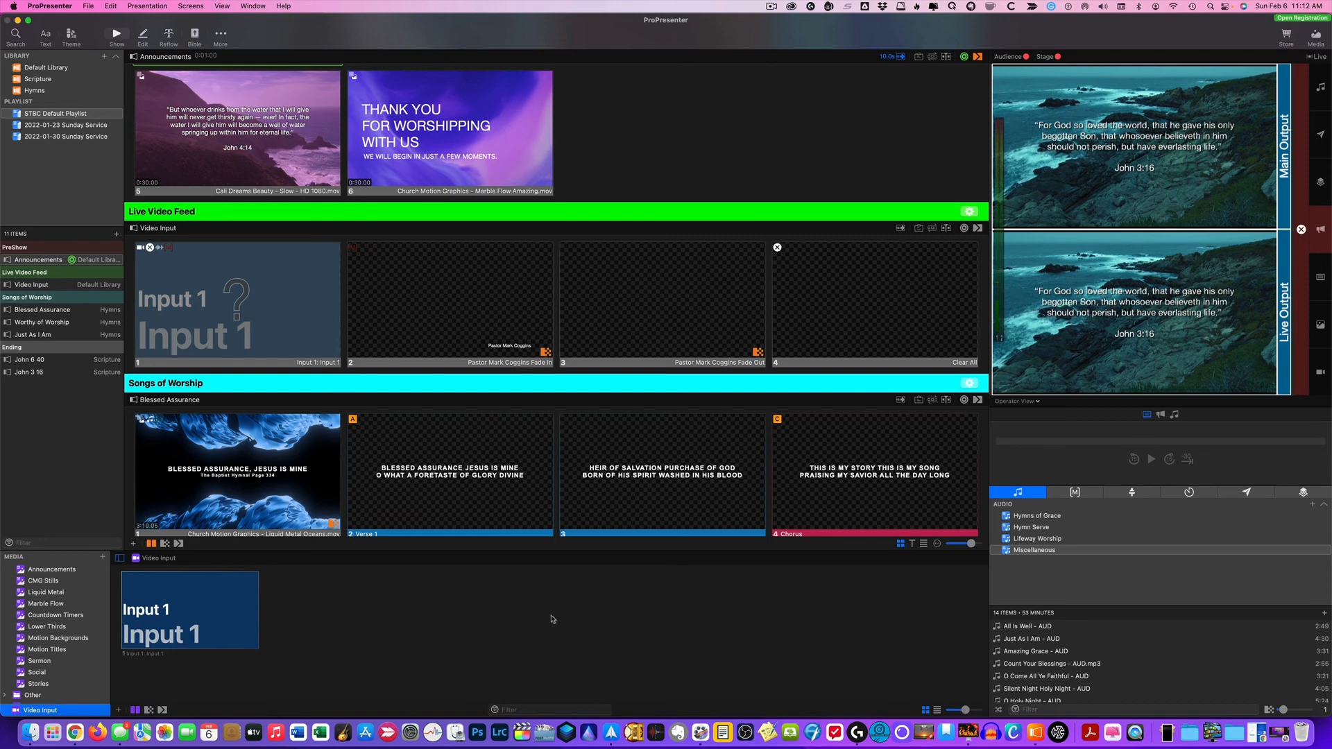